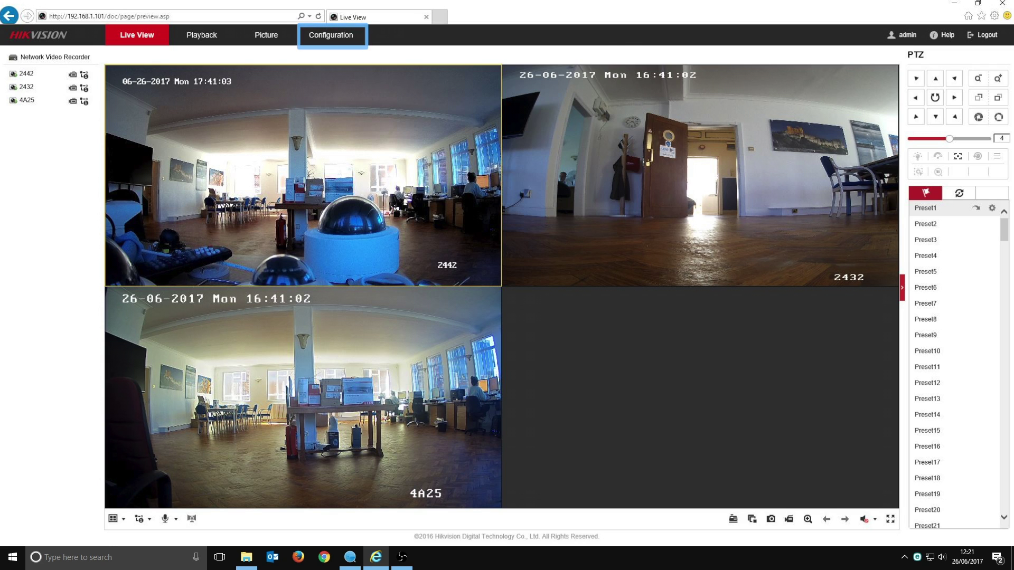
Go to Configuration and open the Event > Basic Event motion settings
{"action": "left_click", "coordinate": [331, 34]}
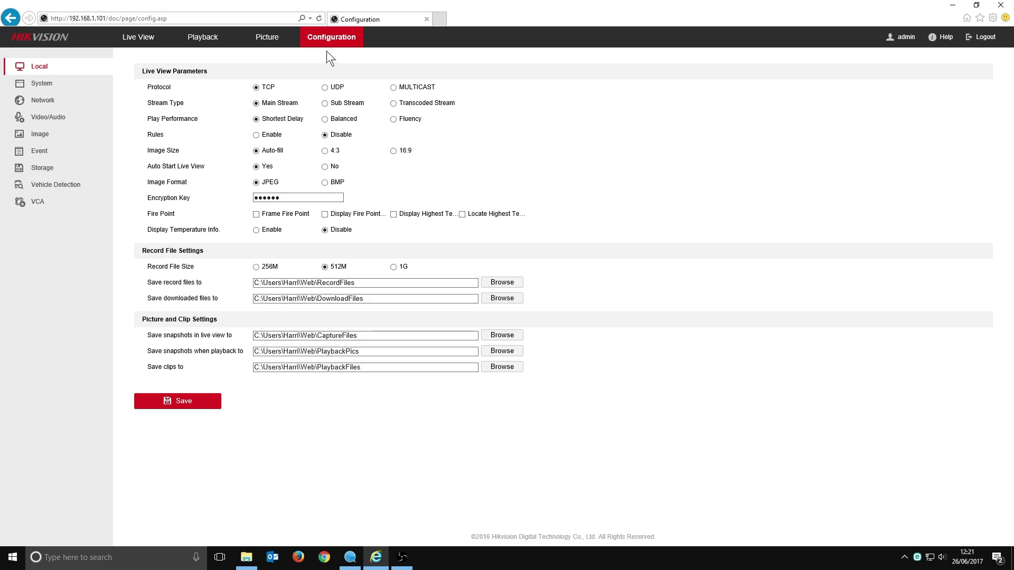
{"action": "left_click", "coordinate": [61, 158]}
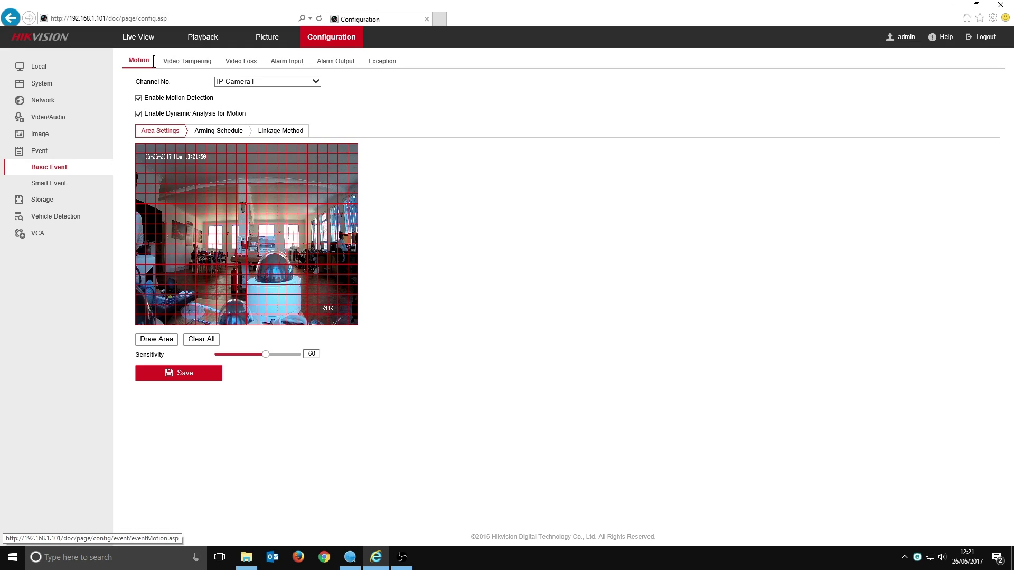
Select IP Camera2 in the Channel No. list to show its motion settings
{"action": "left_click", "coordinate": [316, 81]}
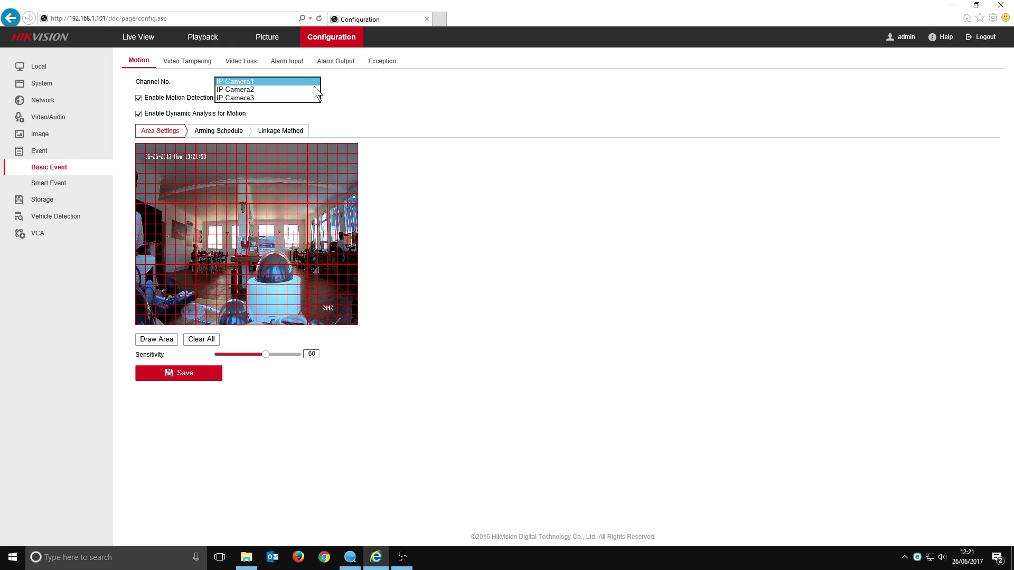
{"action": "left_click", "coordinate": [313, 89]}
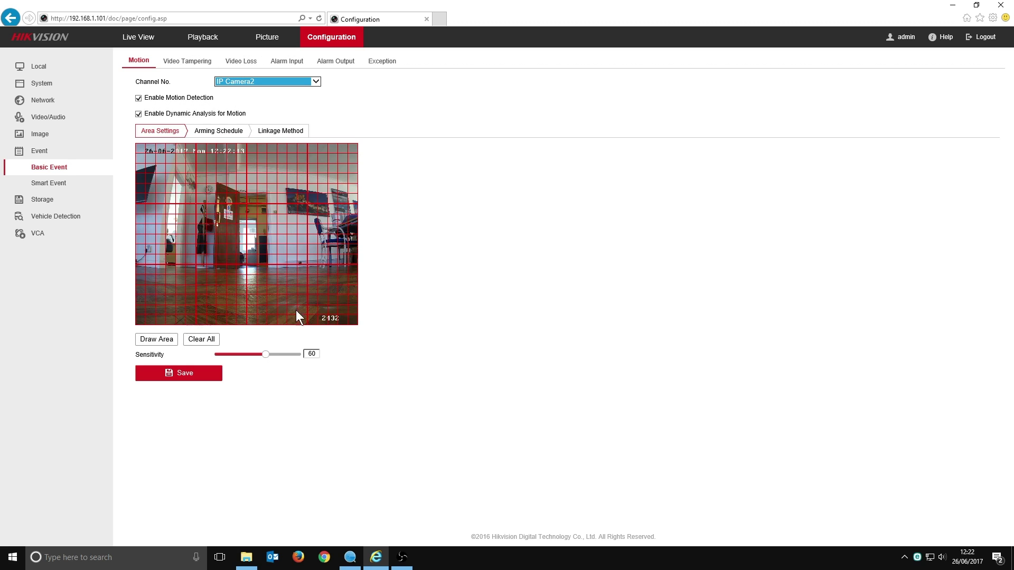
Clear IP Camera2's full-frame motion grid and draw a small detection area over the doorway
{"action": "left_click", "coordinate": [198, 343]}
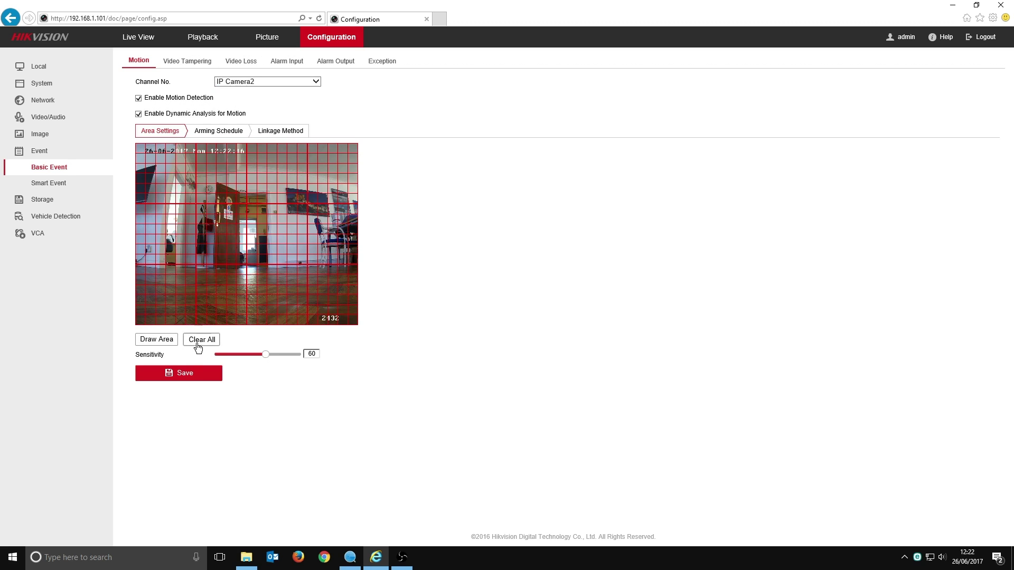
{"action": "left_click", "coordinate": [512, 325]}
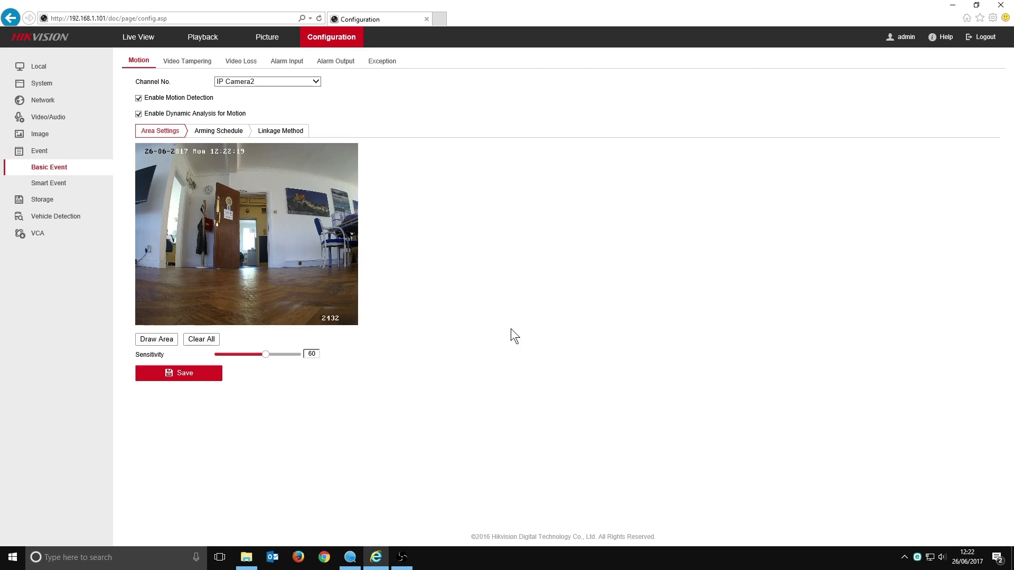
{"action": "left_click", "coordinate": [158, 341]}
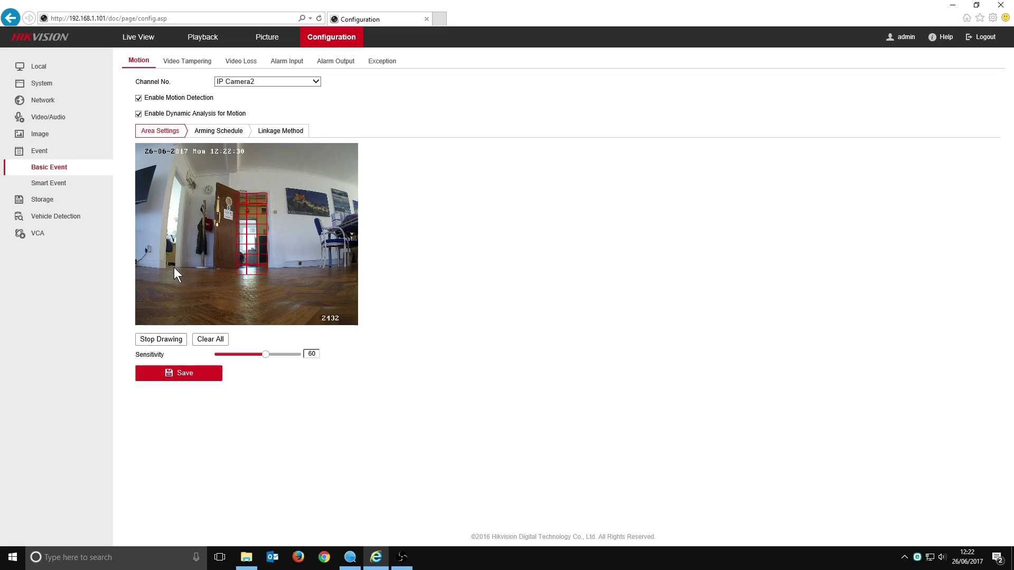
{"action": "mouse_move", "coordinate": [167, 255]}
{"action": "left_mouse_down"}
{"action": "mouse_move", "coordinate": [182, 184]}
{"action": "mouse_move", "coordinate": [176, 219]}
{"action": "mouse_move", "coordinate": [171, 186]}
{"action": "left_mouse_up"}
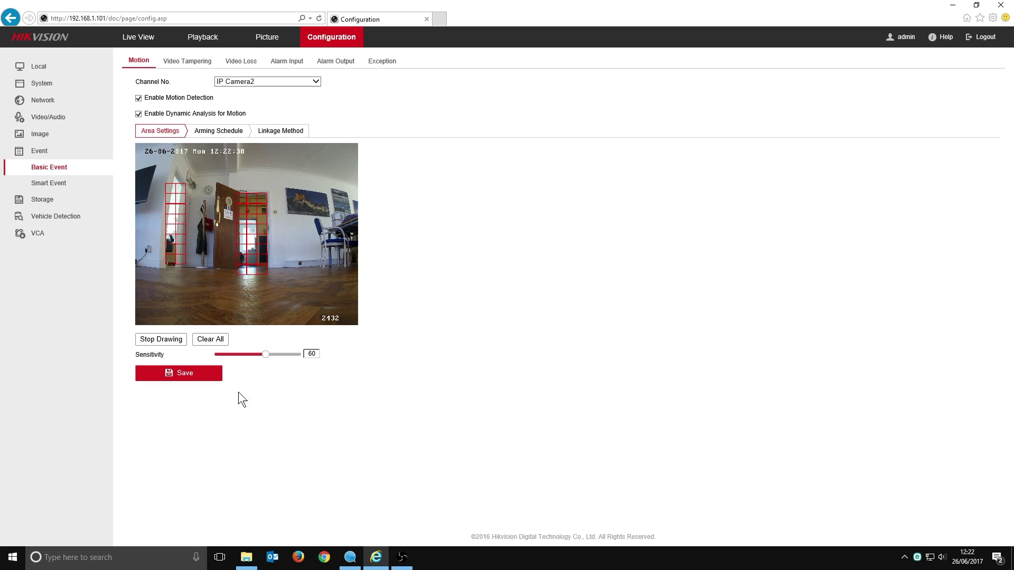
{"action": "left_click", "coordinate": [157, 342]}
Try sensitivity at 0 and 20, leave it at 60, and save the detection area
{"action": "left_click_drag", "start_coordinate": [266, 354], "coordinate": [207, 358]}
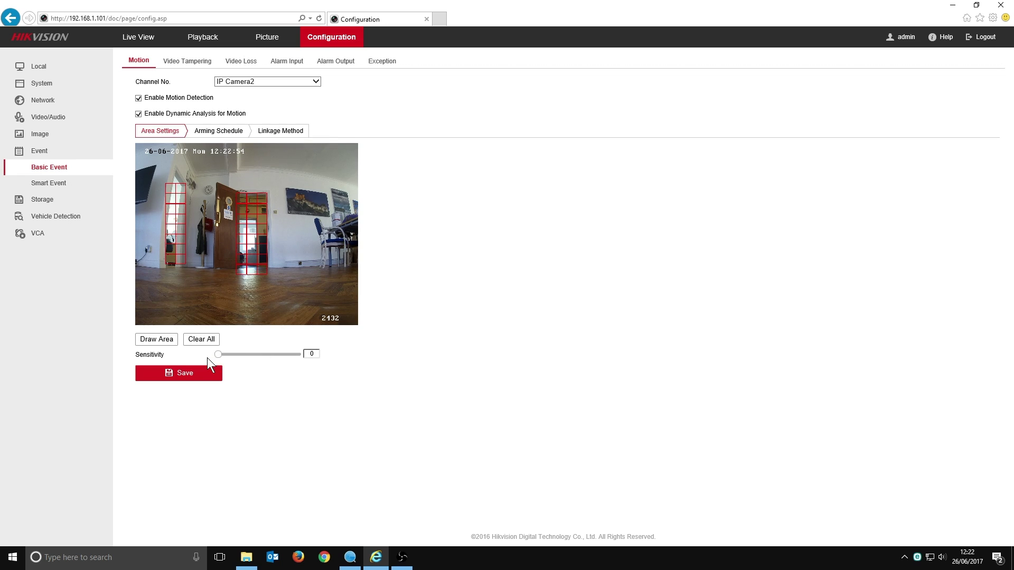
{"action": "left_click_drag", "start_coordinate": [207, 357], "coordinate": [234, 364]}
{"action": "left_click_drag", "start_coordinate": [271, 380], "coordinate": [264, 382]}
{"action": "left_click", "coordinate": [204, 379]}
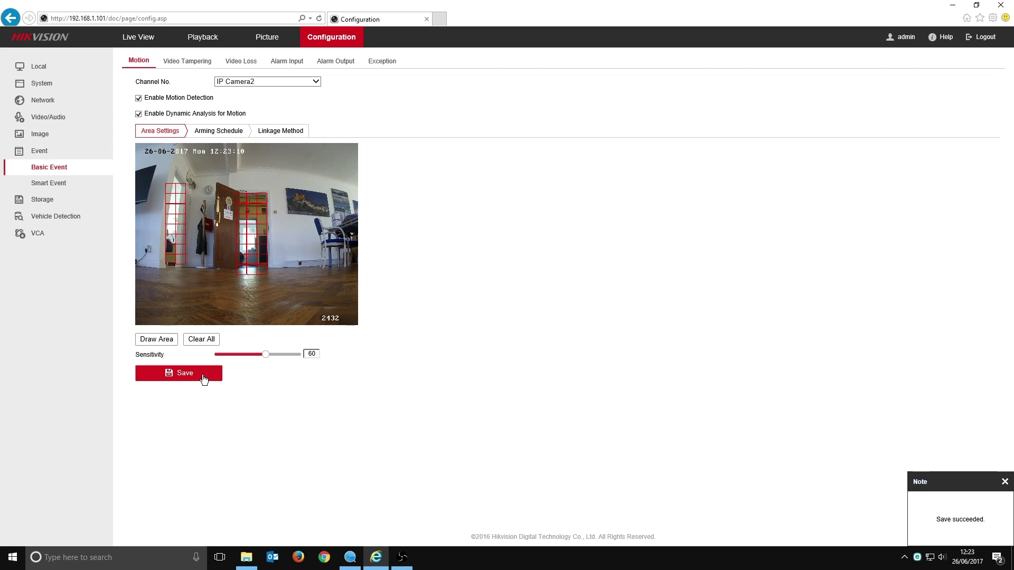
View IP Camera2's arming schedule, then bring up its Linkage Method settings
{"action": "left_click", "coordinate": [226, 138]}
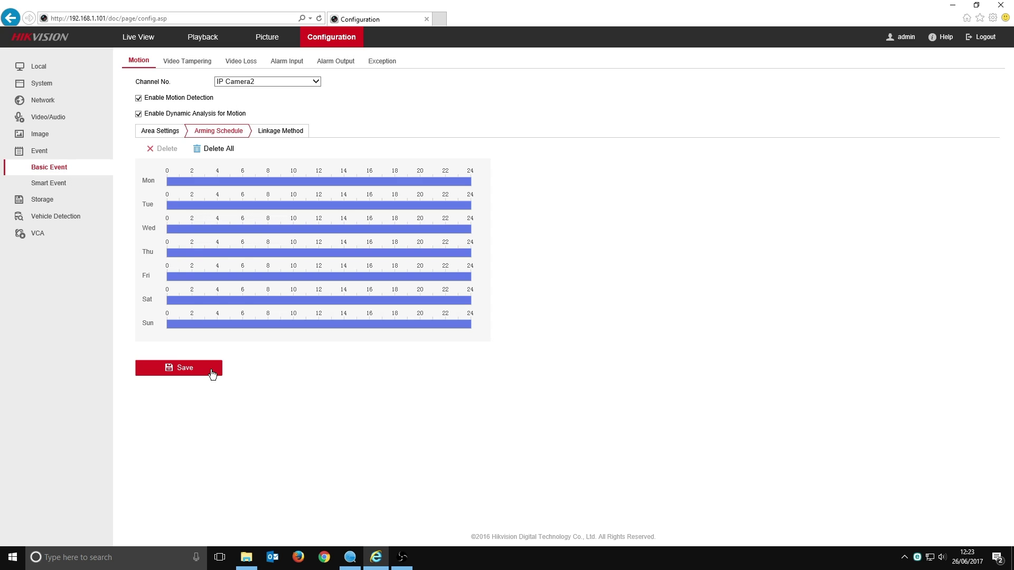
{"action": "left_click", "coordinate": [281, 132]}
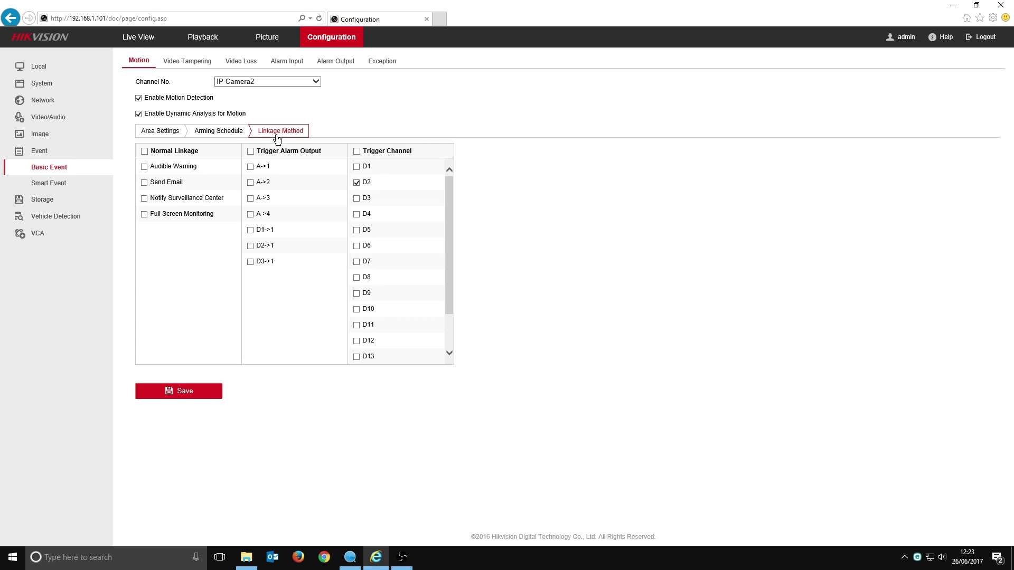
Enable Send Email and Notify Surveillance Center as normal linkage for motion events
{"action": "left_click", "coordinate": [144, 183]}
{"action": "left_click", "coordinate": [144, 198]}
Save the linkage, then open IP Camera2's record schedule with Motion as the recording type
{"action": "left_click", "coordinate": [206, 396]}
{"action": "left_click", "coordinate": [85, 204]}
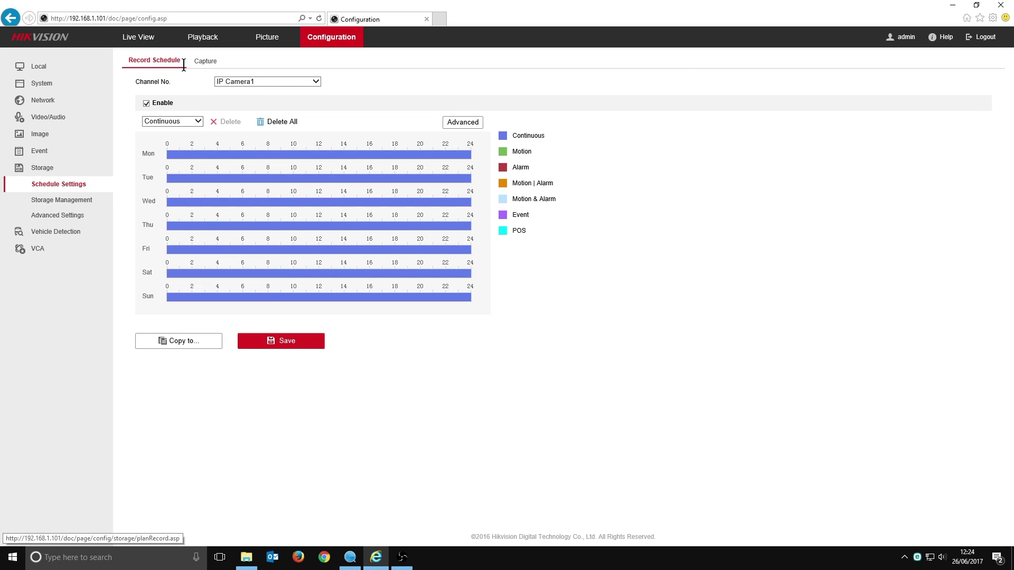
{"action": "left_click", "coordinate": [303, 80]}
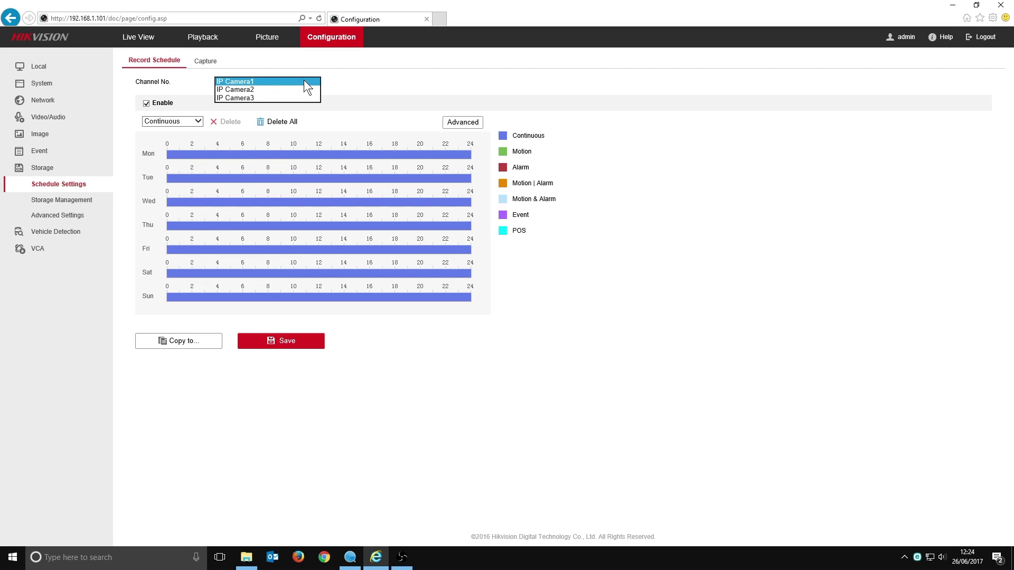
{"action": "left_click", "coordinate": [305, 89]}
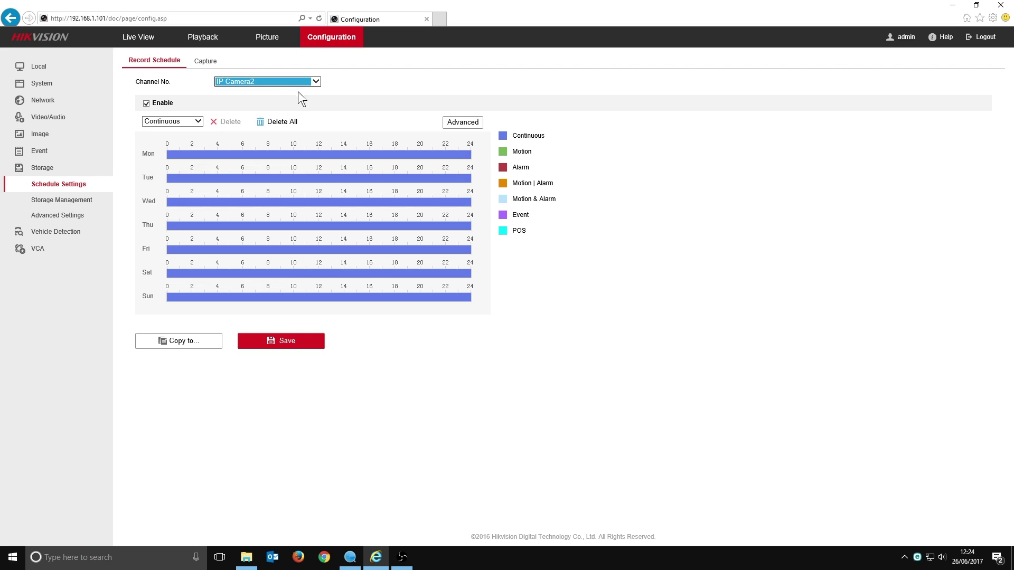
{"action": "left_click", "coordinate": [199, 121]}
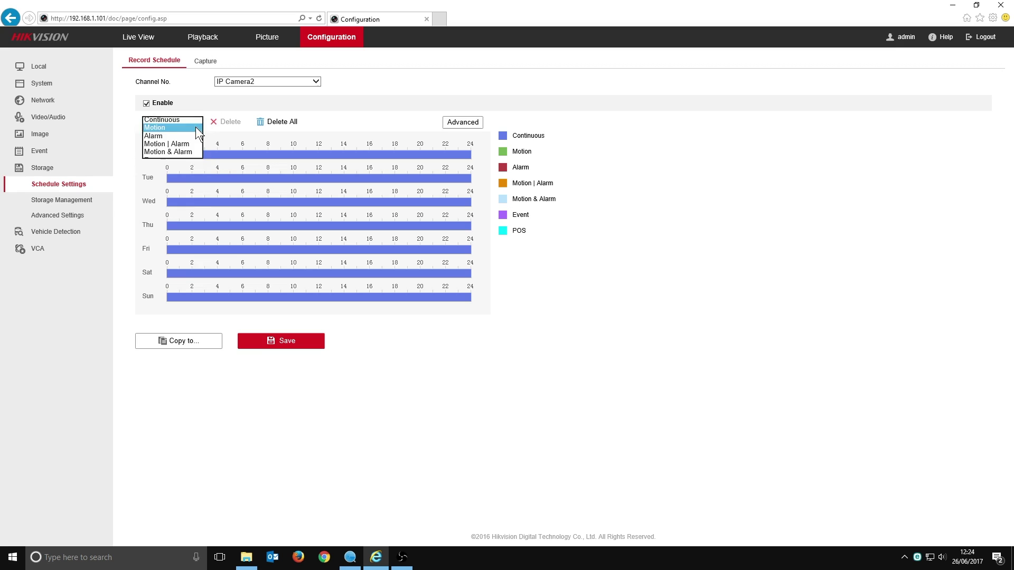
{"action": "left_click", "coordinate": [198, 130]}
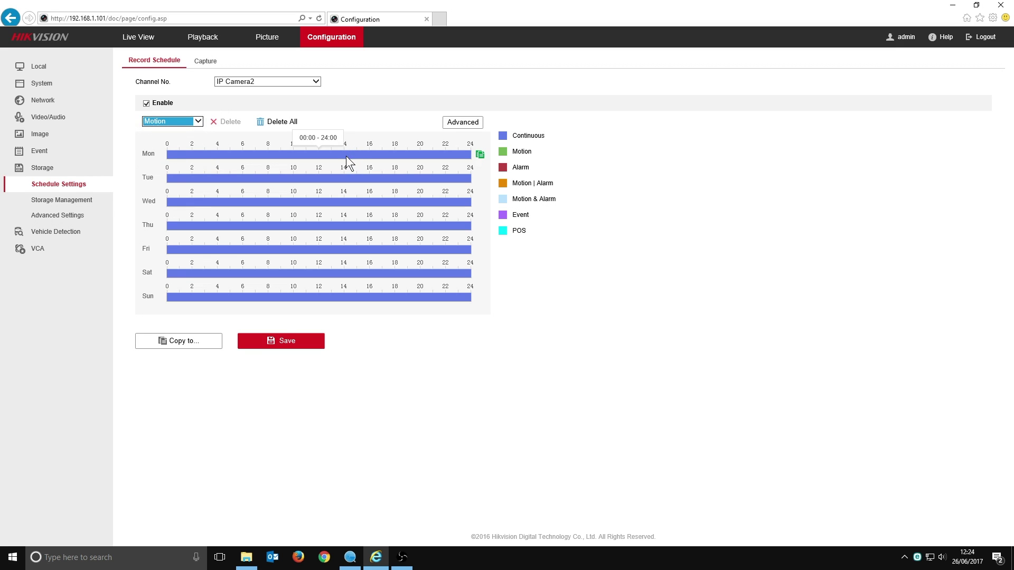
End Monday's continuous recording at 17:00 and add a Motion period from 17:00 to 24:00
{"action": "left_click", "coordinate": [469, 156]}
{"action": "left_click_drag", "start_coordinate": [470, 156], "coordinate": [462, 156]}
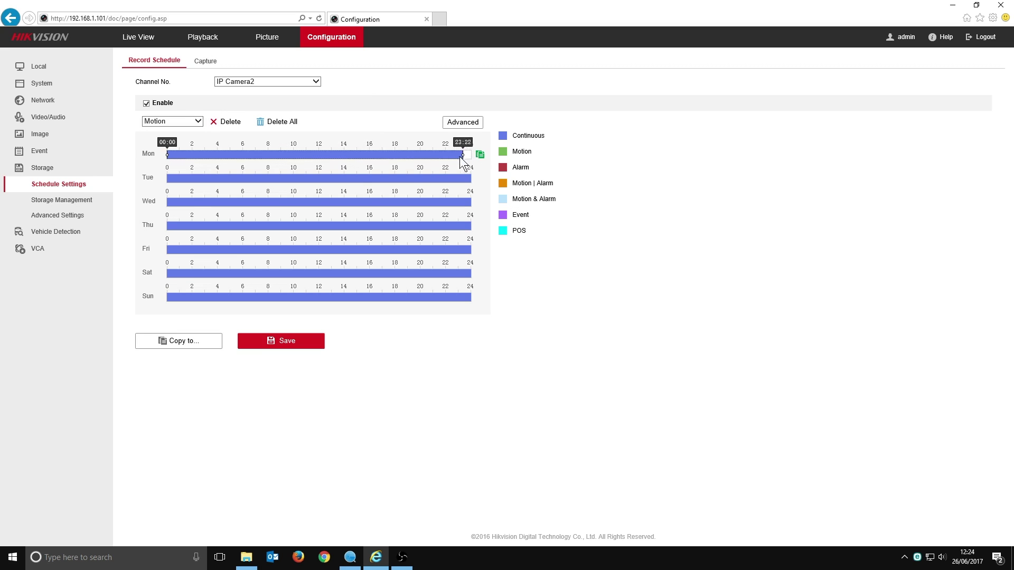
{"action": "left_click_drag", "start_coordinate": [402, 173], "coordinate": [381, 177]}
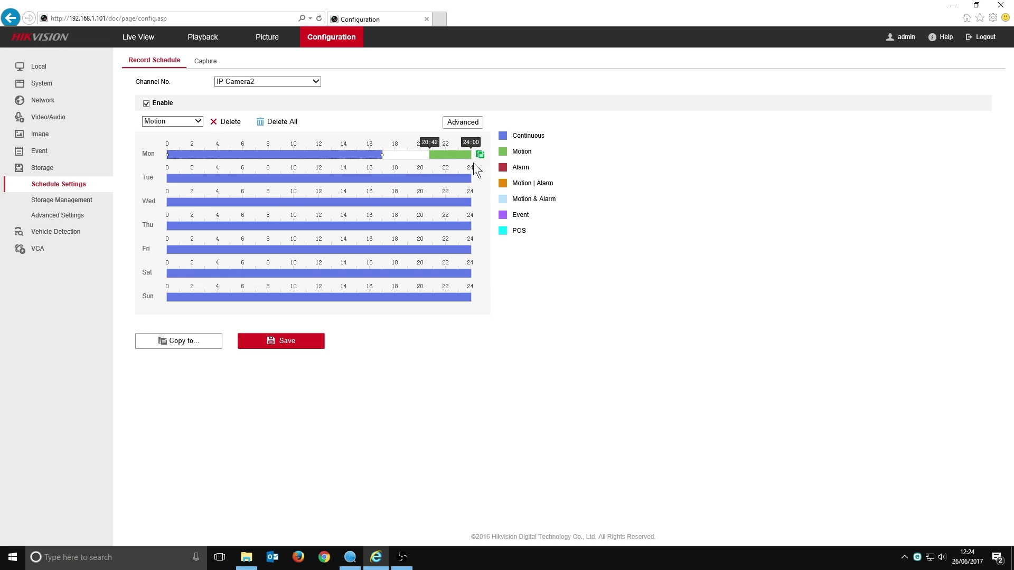
{"action": "left_click", "coordinate": [428, 154]}
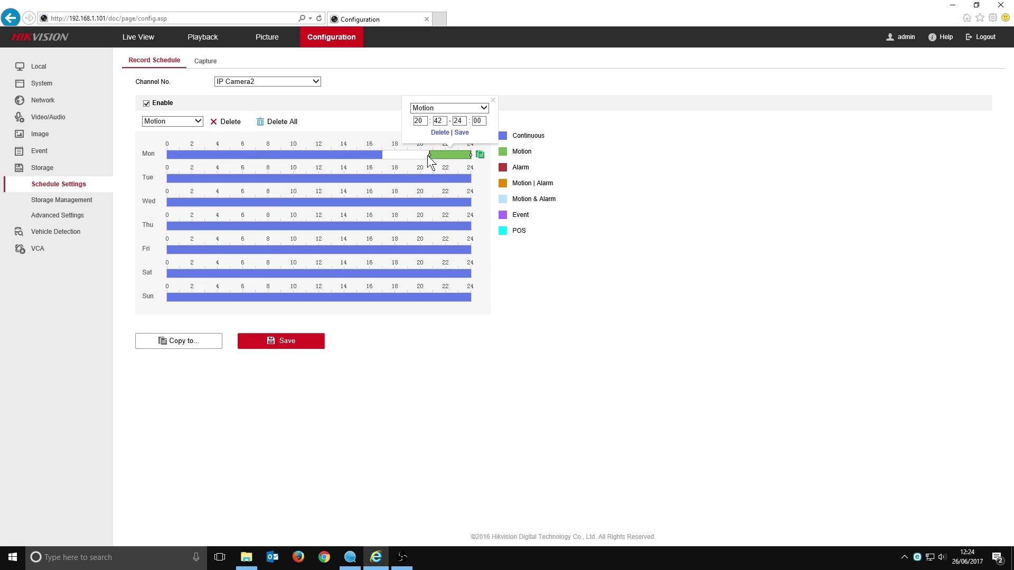
{"action": "double_click", "coordinate": [417, 122]}
{"action": "type", "text": "17"}
{"action": "double_click", "coordinate": [446, 122]}
{"action": "type", "text": "00"}
{"action": "left_click", "coordinate": [460, 132]}
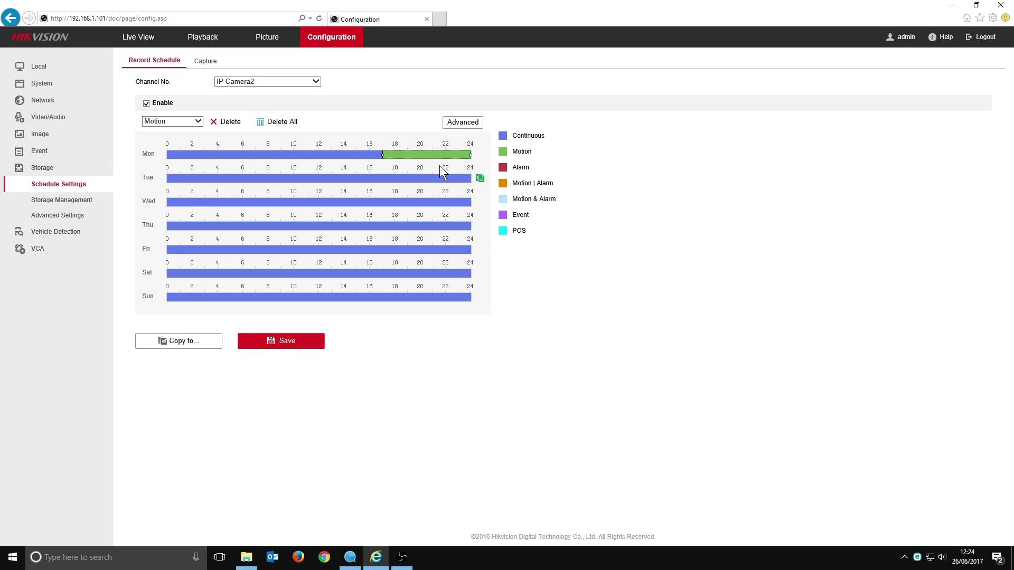
Copy Monday's schedule to every day of the week and save the record schedule
{"action": "left_click", "coordinate": [480, 154]}
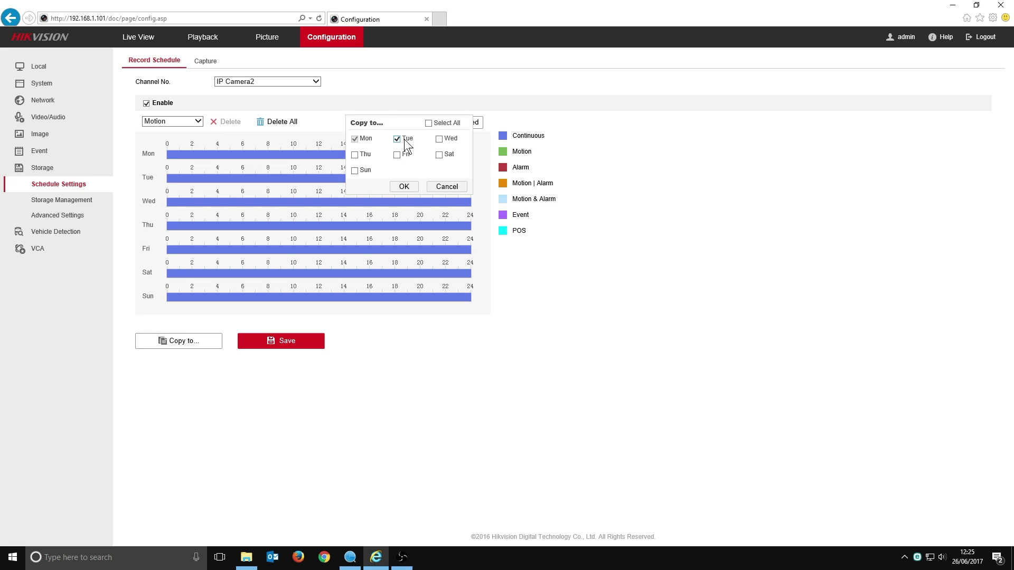
{"action": "left_click", "coordinate": [429, 123]}
{"action": "left_click", "coordinate": [411, 188]}
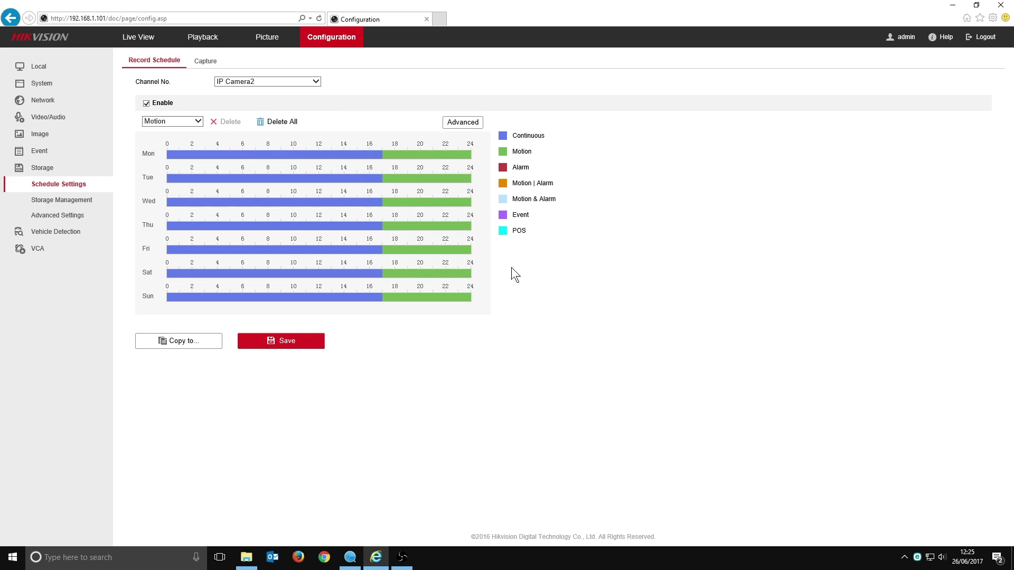
{"action": "left_click", "coordinate": [319, 347]}
Switch to the Playback page
{"action": "left_click", "coordinate": [223, 39]}
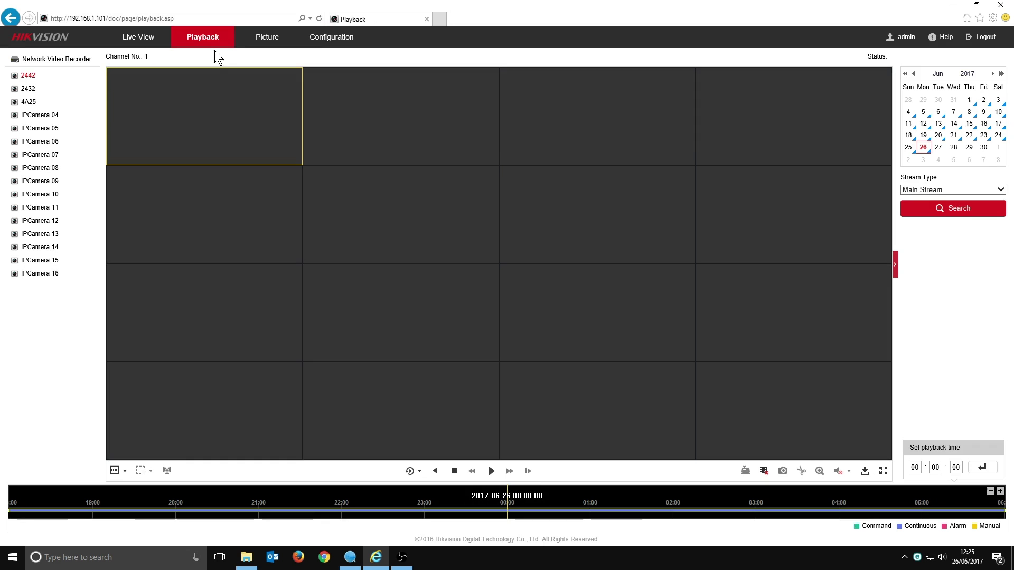